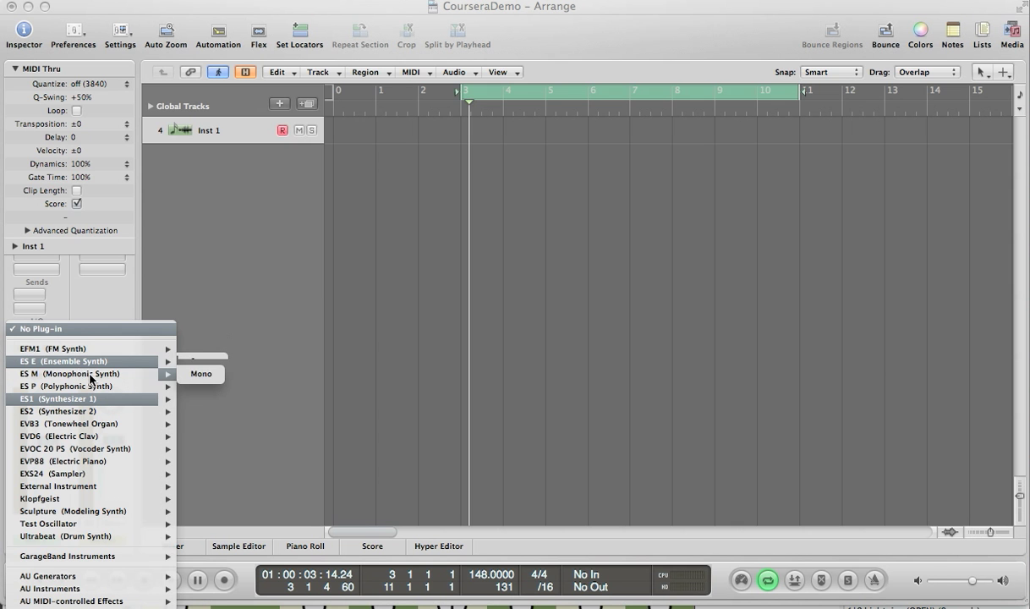
# - Load ES M (Monophonic Synth) in mono on the instrument track and adjust its Mix knob
pyautogui.click(201, 374)
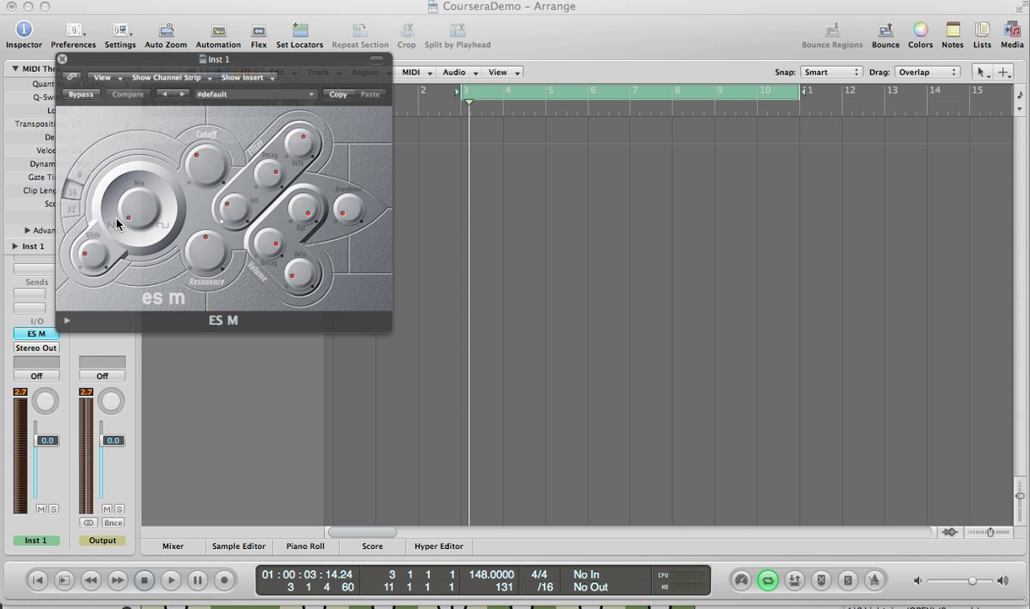
pyautogui.moveTo(116, 219); pyautogui.dragTo(119, 177)
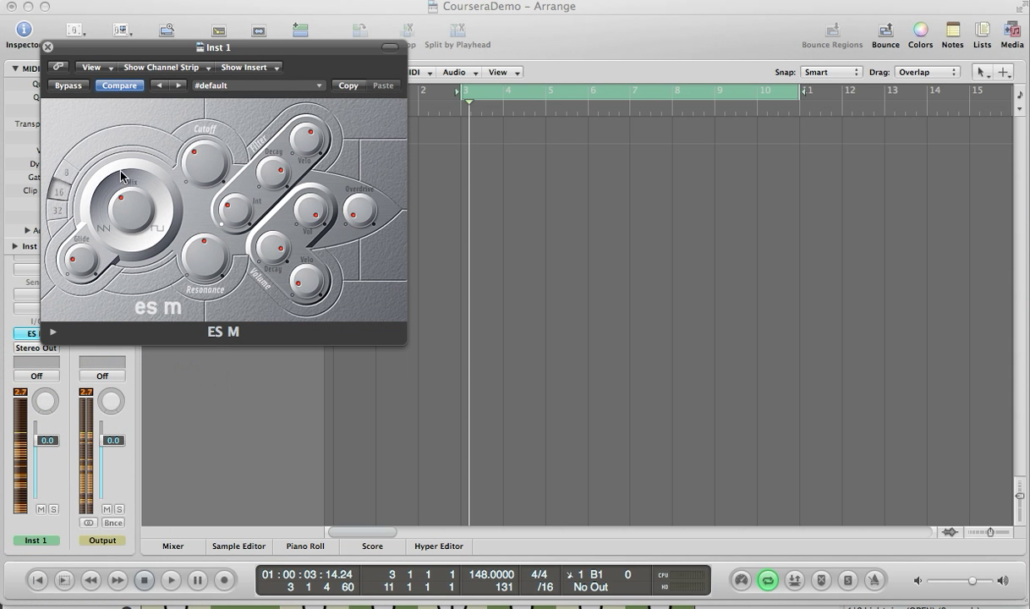
pyautogui.moveTo(120, 182); pyautogui.dragTo(135, 218)
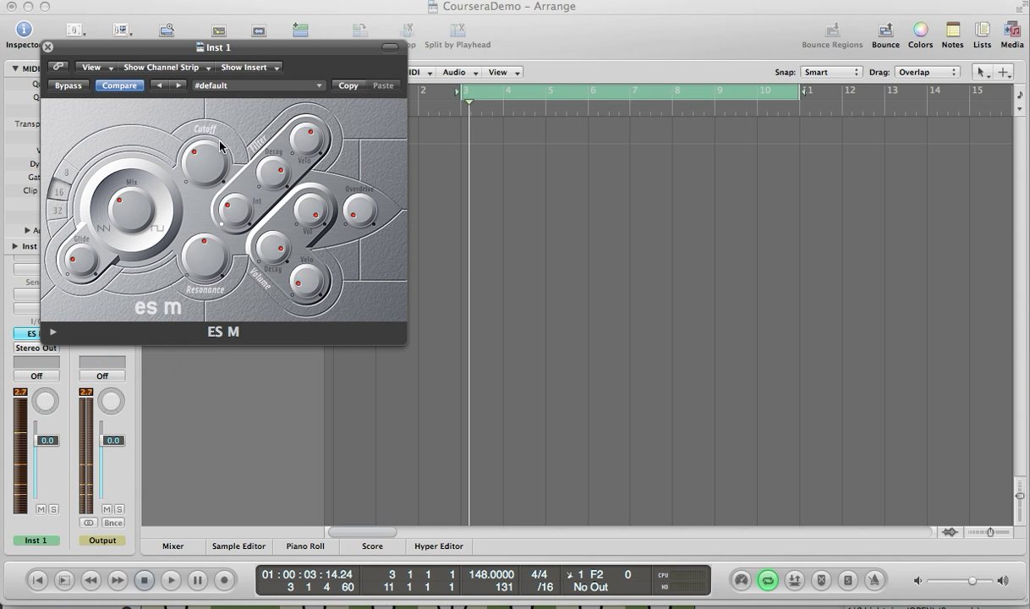
# - Adjust the ES M Cutoff, Resonance and Vol knobs
pyautogui.moveTo(192, 157)
pyautogui.mouseDown()
pyautogui.moveTo(196, 132)
pyautogui.moveTo(175, 152)
pyautogui.moveTo(186, 146)
pyautogui.mouseUp()
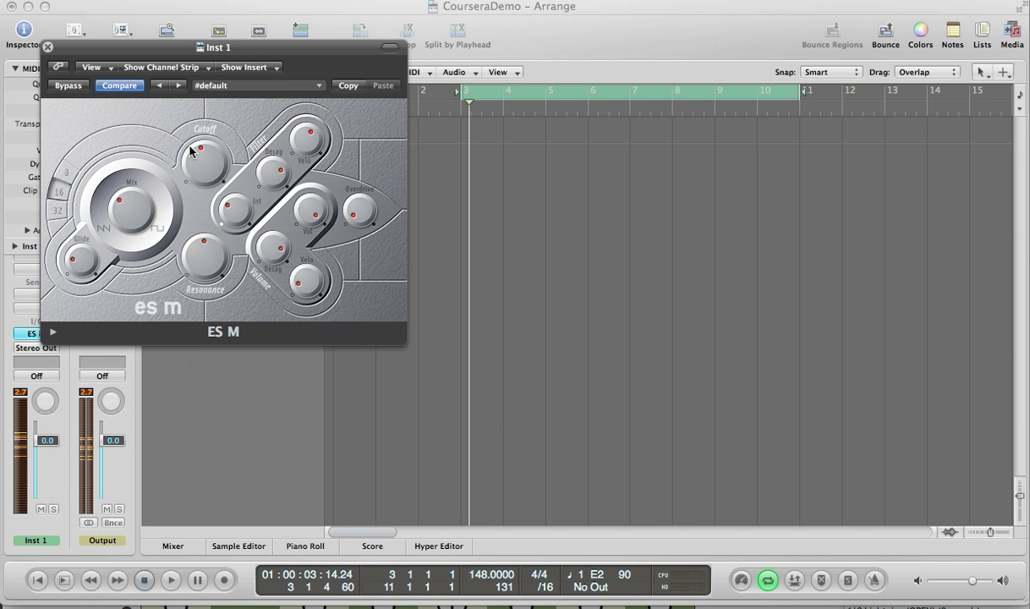
pyautogui.moveTo(200, 160)
pyautogui.mouseDown()
pyautogui.moveTo(284, 42)
pyautogui.moveTo(230, 146)
pyautogui.moveTo(206, 157)
pyautogui.moveTo(235, 107)
pyautogui.moveTo(225, 122)
pyautogui.moveTo(235, 169)
pyautogui.mouseUp()
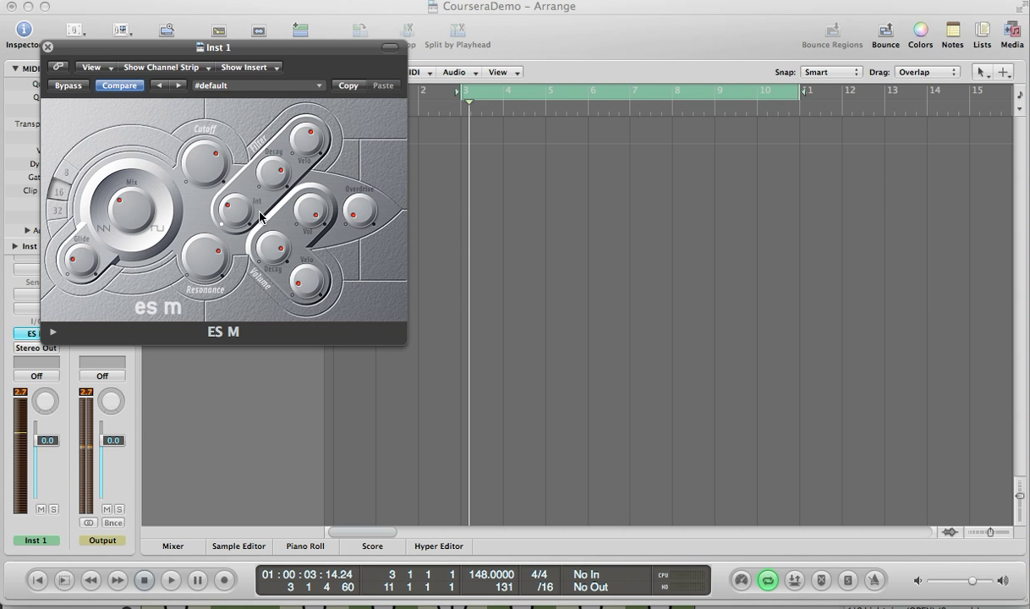
pyautogui.moveTo(205, 250)
pyautogui.mouseDown()
pyautogui.moveTo(265, 192)
pyautogui.moveTo(219, 273)
pyautogui.mouseUp()
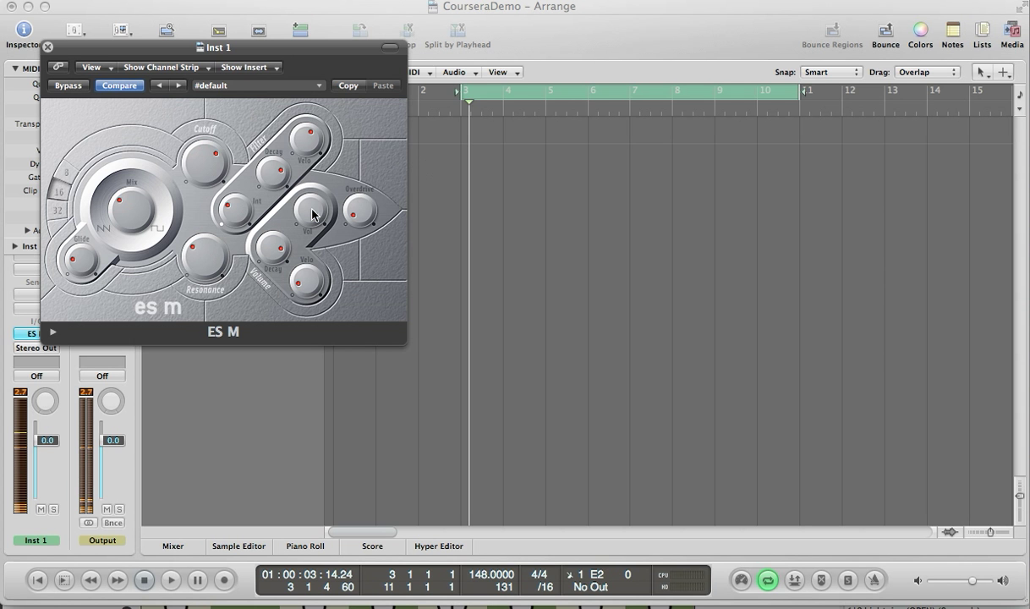
pyautogui.moveTo(312, 214); pyautogui.dragTo(312, 238)
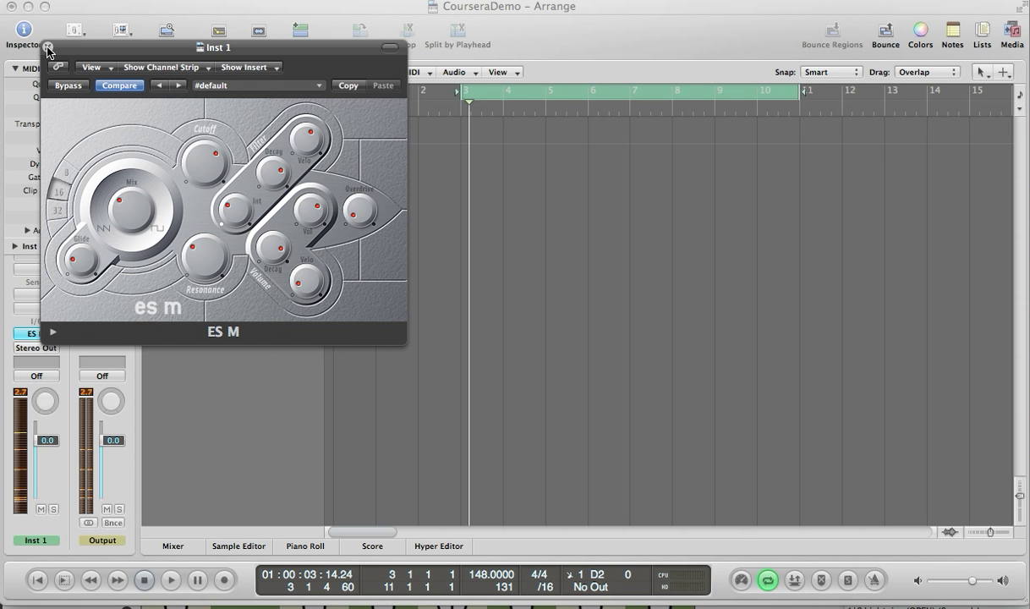
# - Replace the instrument with ES P (Polyphonic Synth) in stereo
pyautogui.click(25, 336)
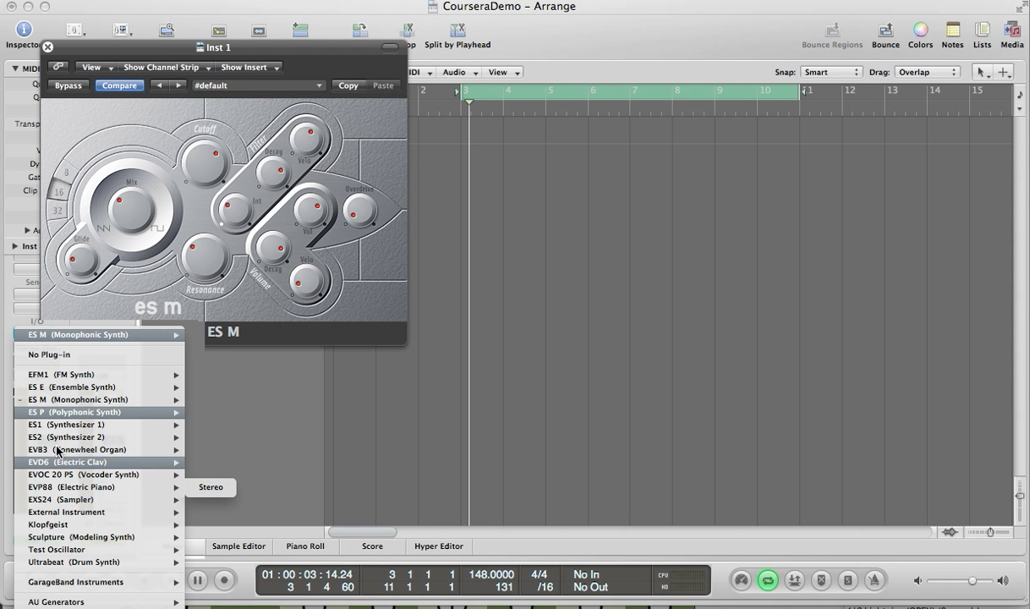
pyautogui.moveTo(56, 411)
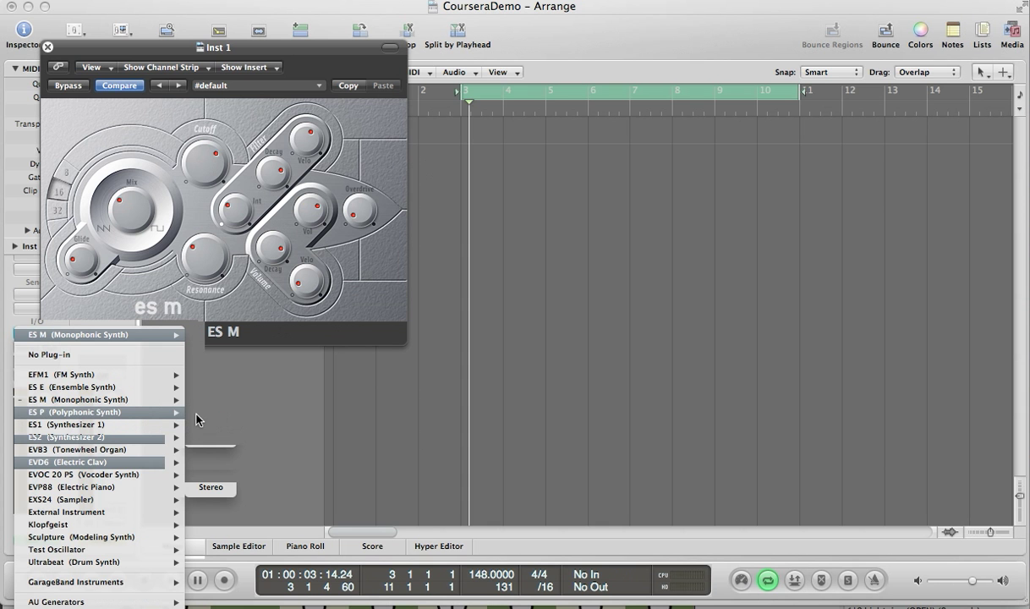
pyautogui.click(197, 419)
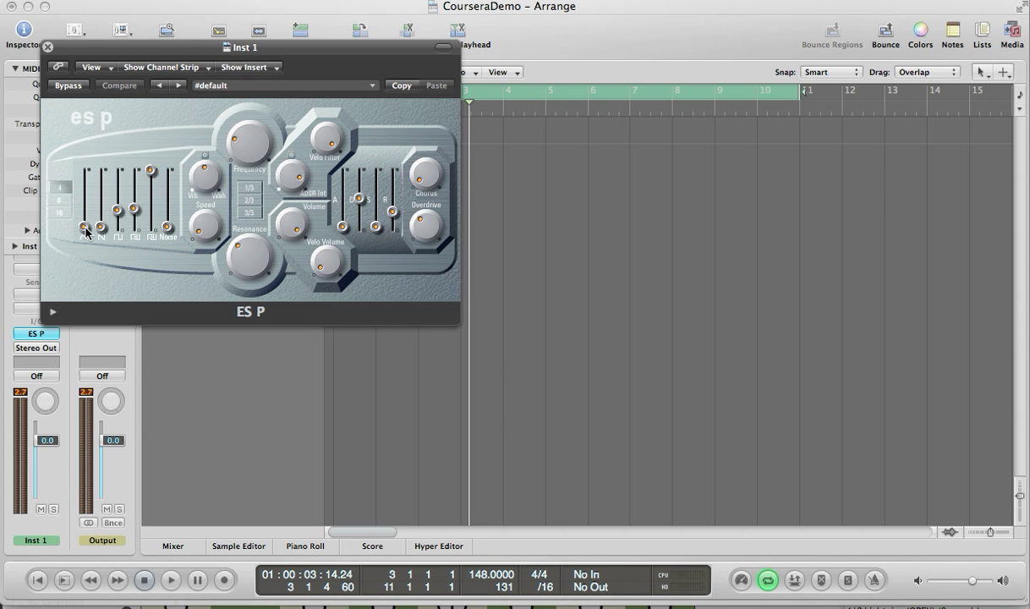
# - Adjust the ES P triangle-wave and noise oscillator level sliders
pyautogui.moveTo(85, 229)
pyautogui.mouseDown()
pyautogui.moveTo(84, 186)
pyautogui.moveTo(83, 216)
pyautogui.mouseUp()
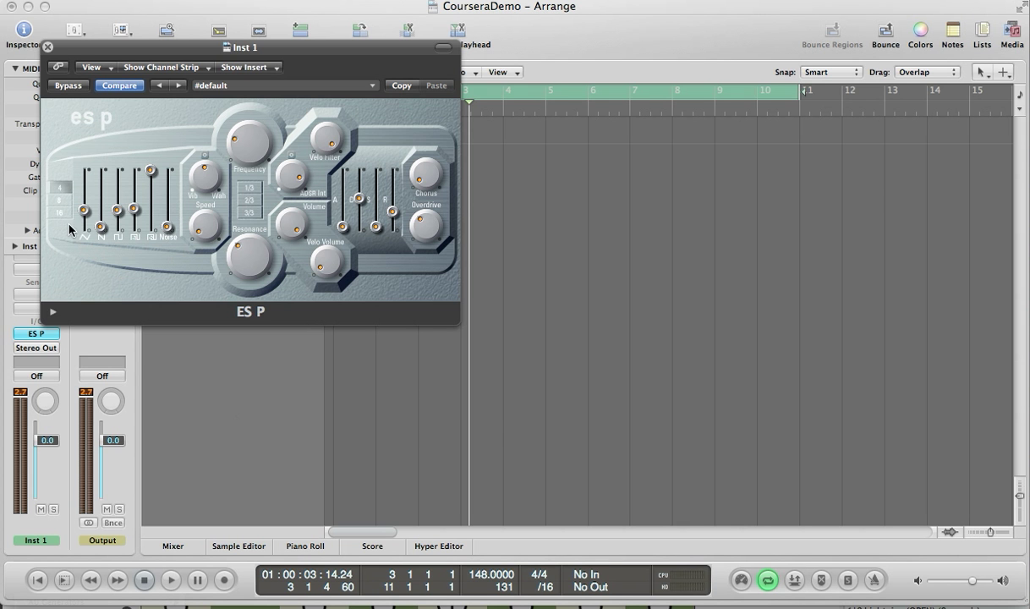
pyautogui.moveTo(168, 225)
pyautogui.mouseDown()
pyautogui.moveTo(168, 189)
pyautogui.moveTo(170, 223)
pyautogui.mouseUp()
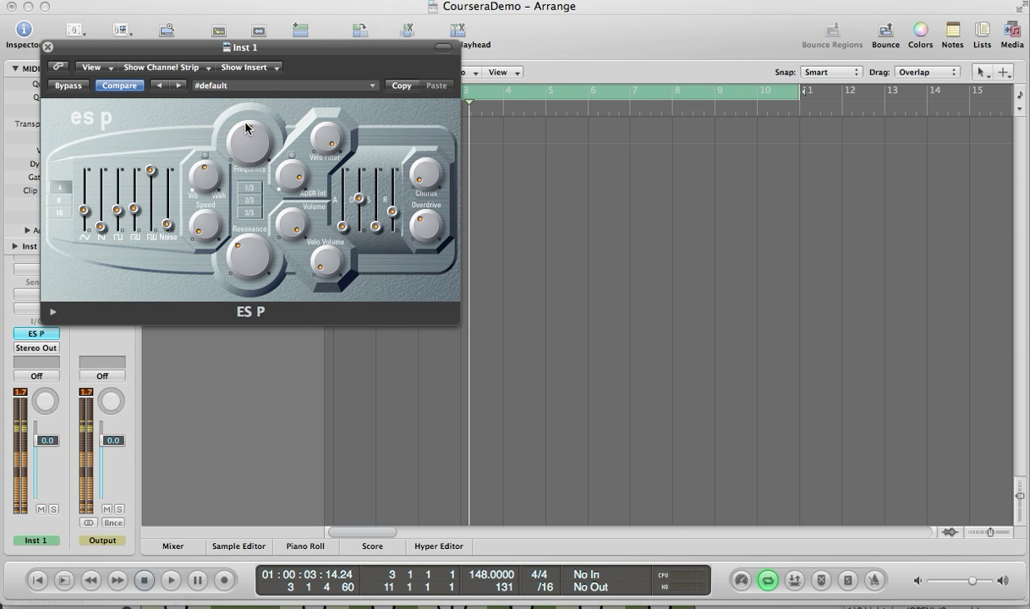
# - Adjust the ES P filter Frequency and Resonance knobs
pyautogui.moveTo(255, 111); pyautogui.dragTo(269, 112)
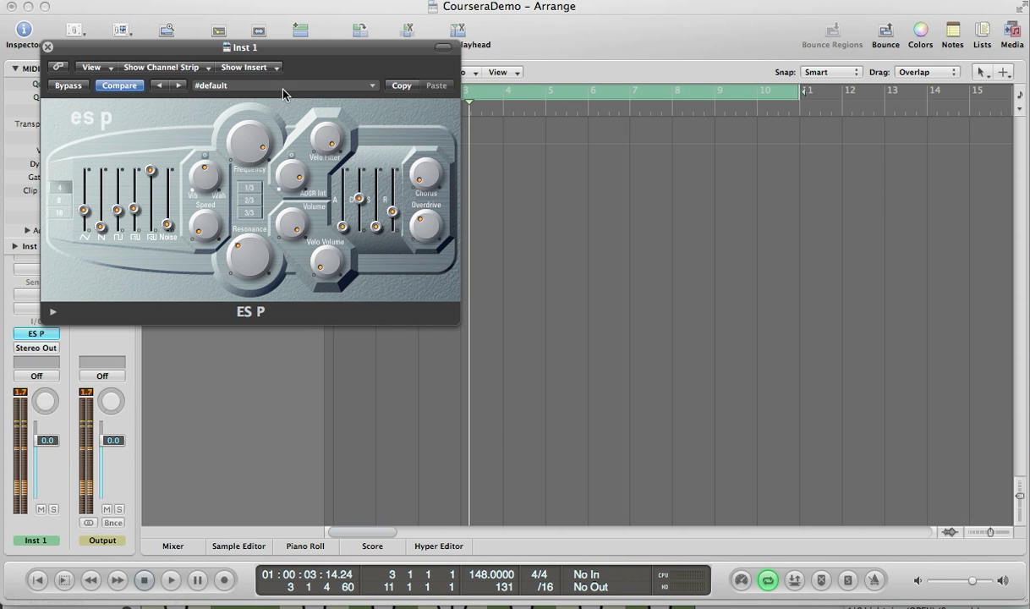
pyautogui.moveTo(247, 148); pyautogui.dragTo(266, 116)
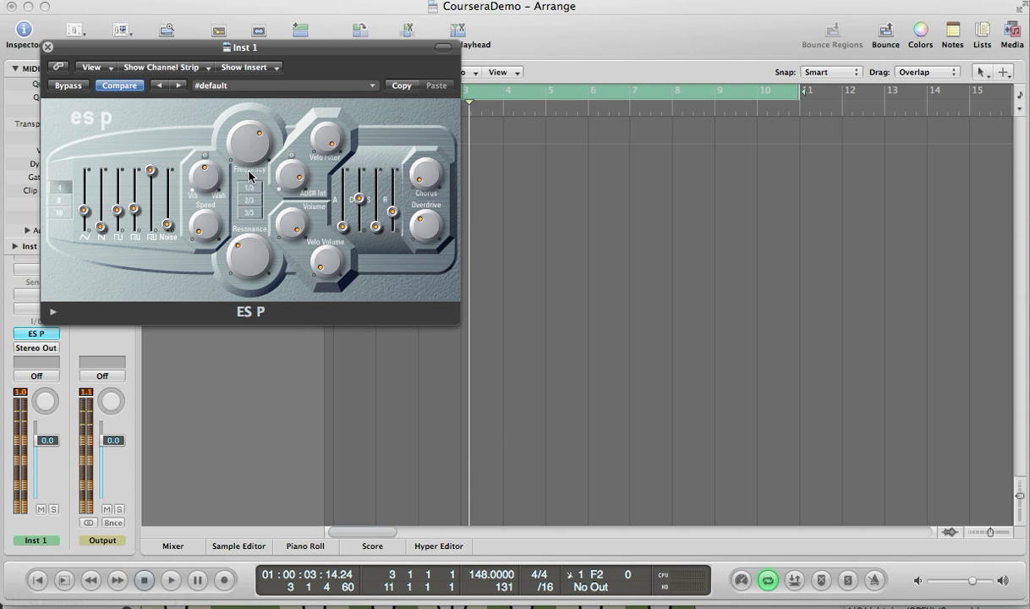
pyautogui.moveTo(247, 245); pyautogui.dragTo(262, 271)
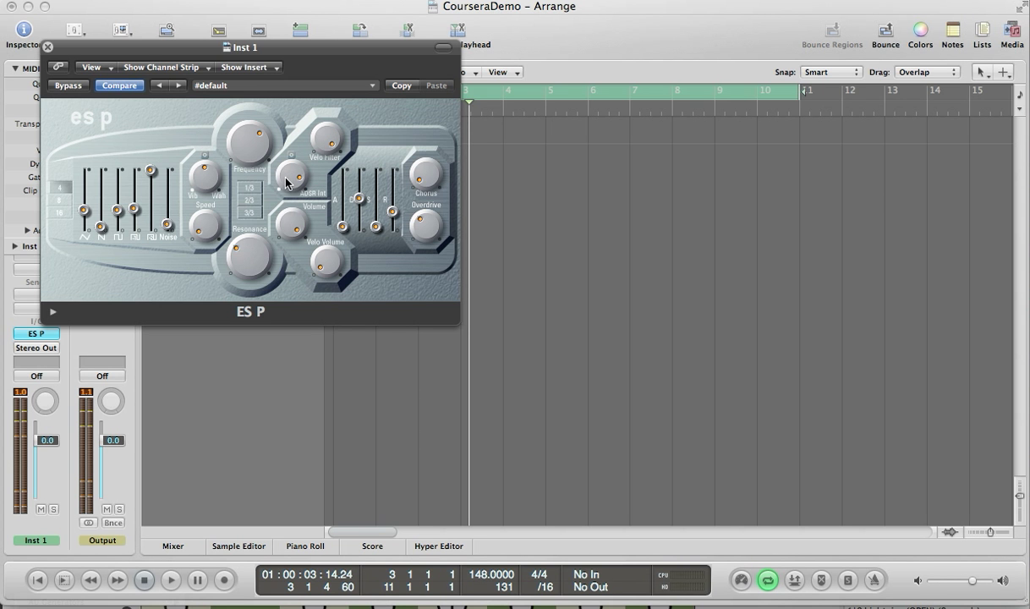
# - Adjust the ES P ADSR Int and Volume knobs and the envelope sliders
pyautogui.moveTo(285, 182); pyautogui.dragTo(303, 211)
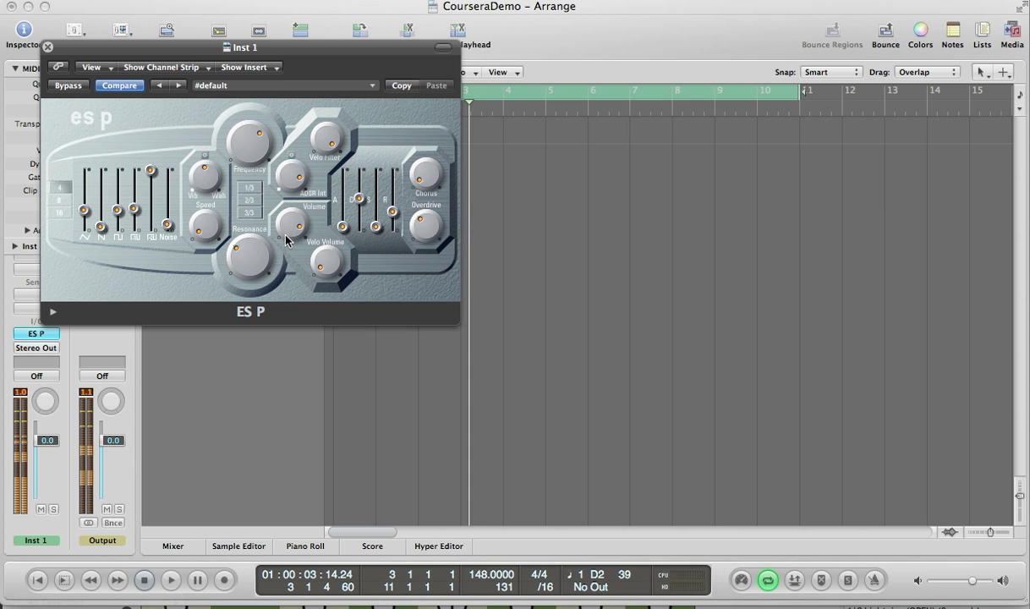
pyautogui.moveTo(290, 231); pyautogui.dragTo(278, 247)
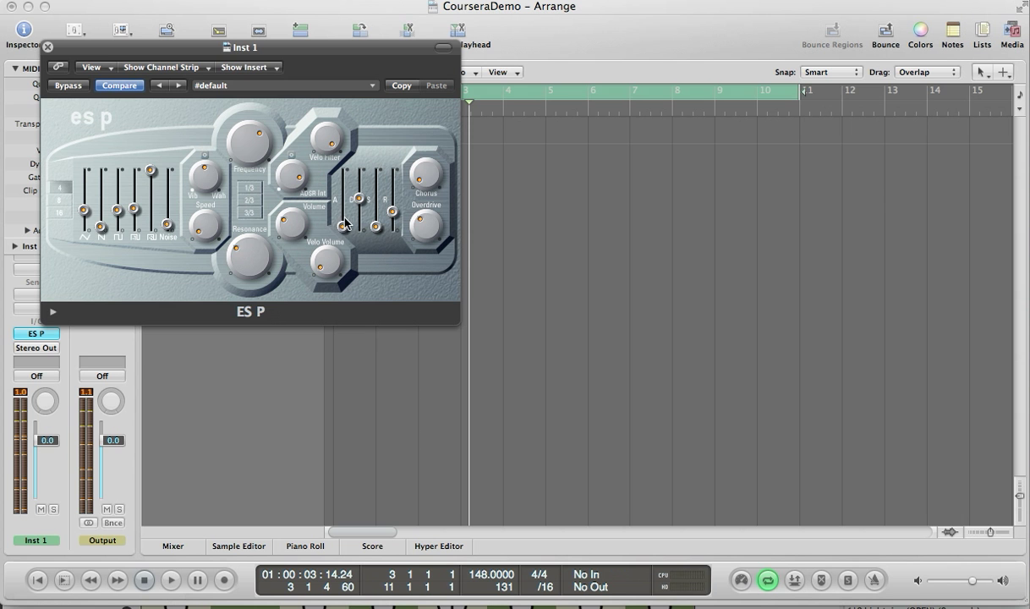
pyautogui.moveTo(341, 228); pyautogui.dragTo(385, 198)
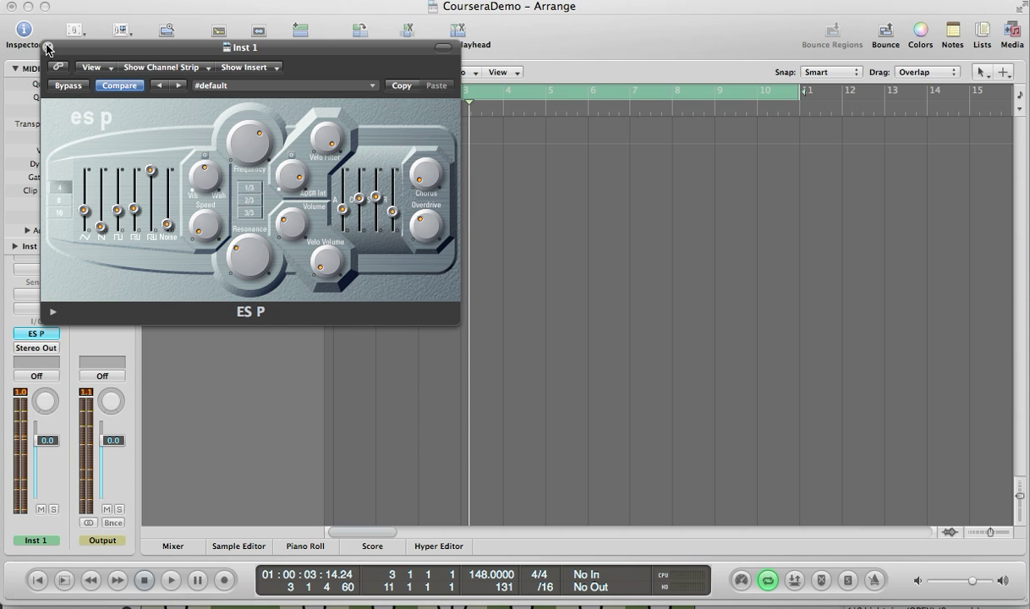
# - Replace the instrument with ES1 (Synthesizer 1)
pyautogui.click(56, 334)
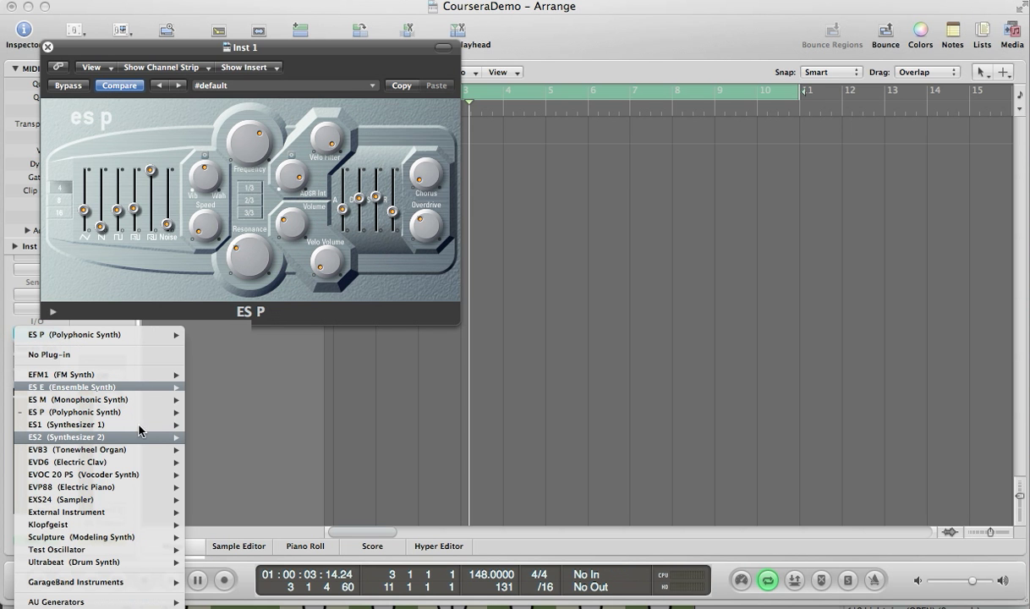
pyautogui.moveTo(144, 436)
pyautogui.click(203, 438)
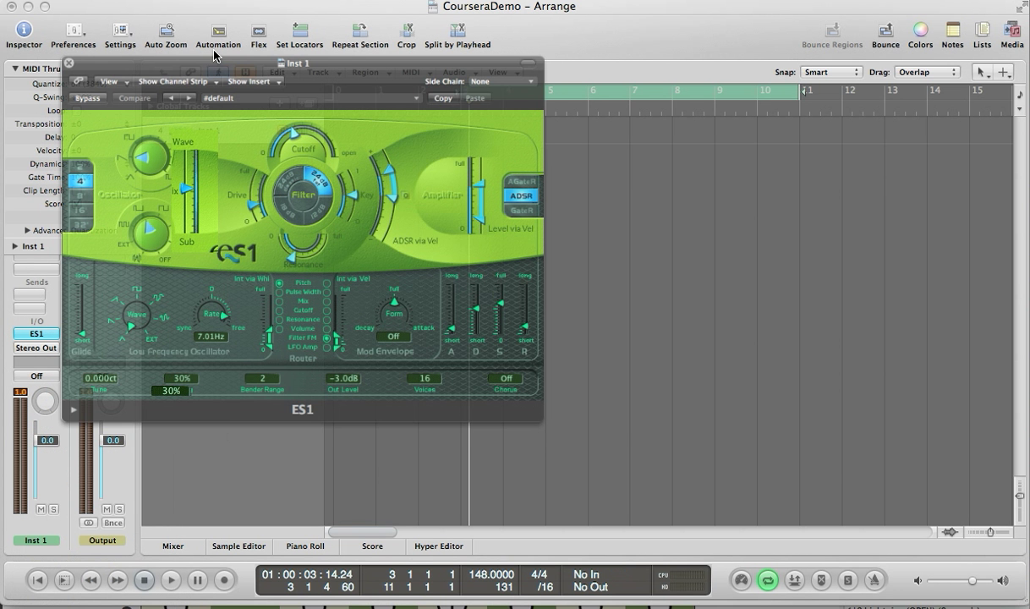
# - Adjust the ES1 oscillator Wave knob and the oscillator Mix slider
pyautogui.moveTo(214, 51); pyautogui.dragTo(334, 38)
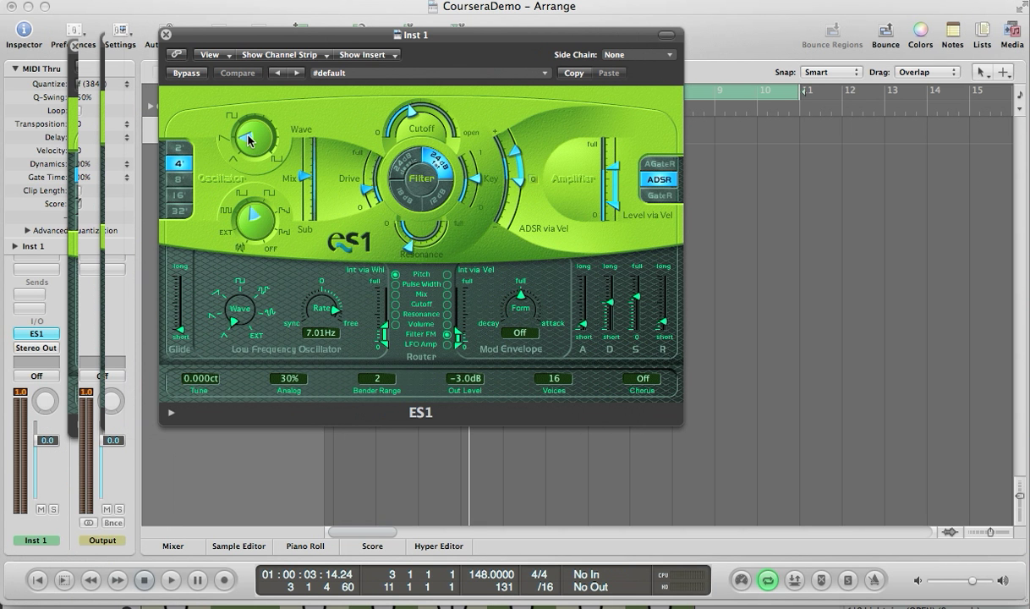
pyautogui.moveTo(242, 146); pyautogui.dragTo(238, 133)
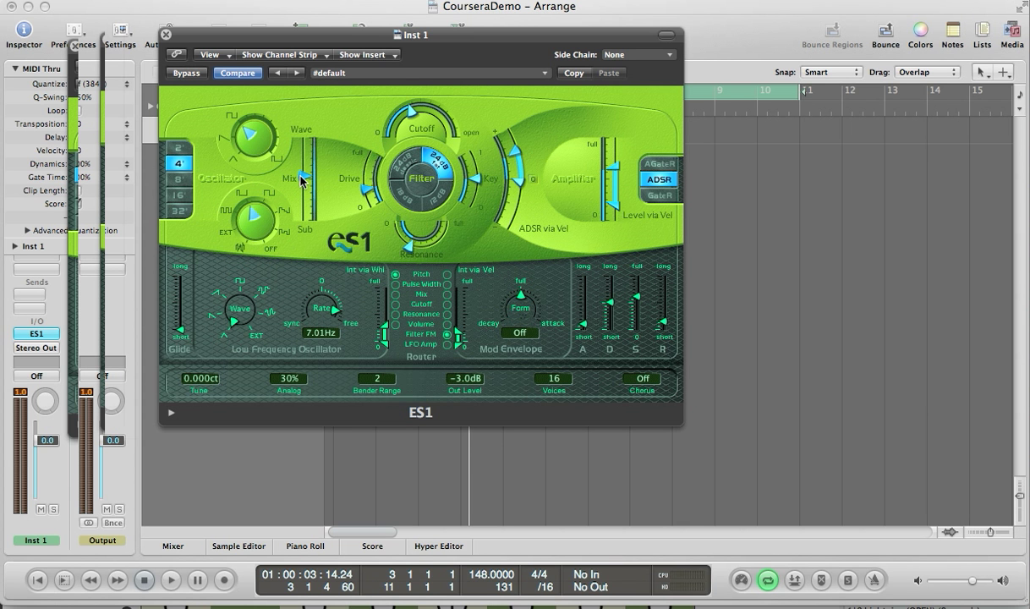
pyautogui.moveTo(306, 175)
pyautogui.mouseDown()
pyautogui.moveTo(305, 206)
pyautogui.moveTo(304, 194)
pyautogui.mouseUp()
pyautogui.moveTo(306, 142); pyautogui.dragTo(298, 179)
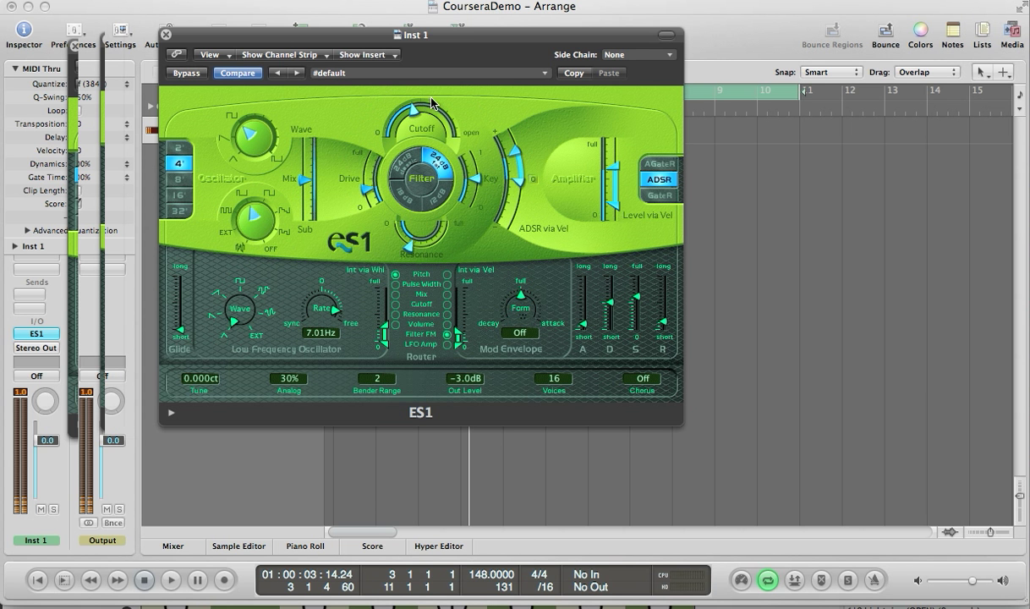
# - Adjust the ES1 filter Cutoff and Key controls and change the low frequency oscillator wave
pyautogui.moveTo(414, 110); pyautogui.dragTo(479, 91)
pyautogui.moveTo(508, 43); pyautogui.dragTo(422, 94)
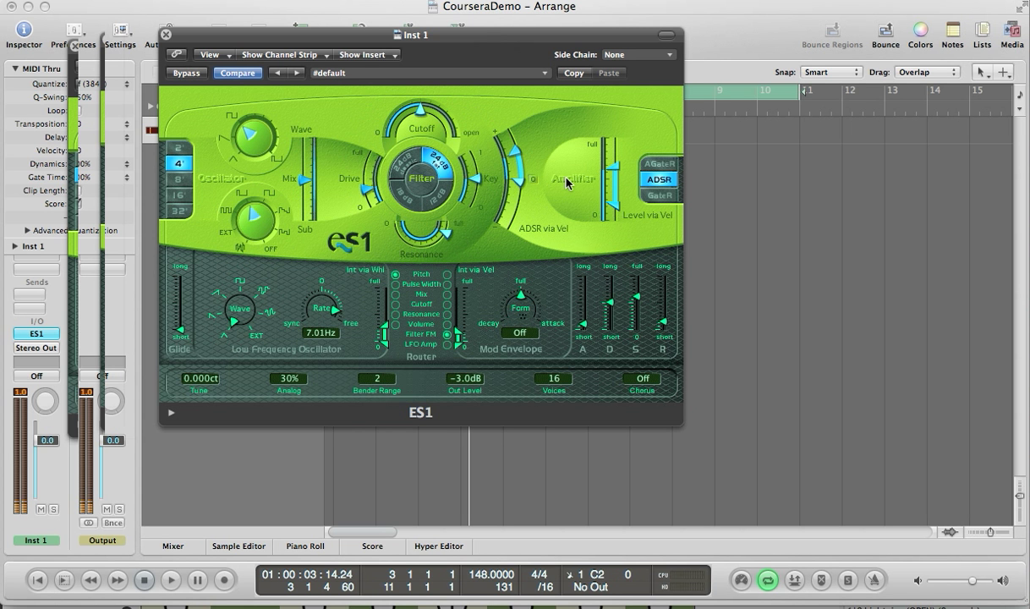
pyautogui.moveTo(566, 179); pyautogui.dragTo(376, 218)
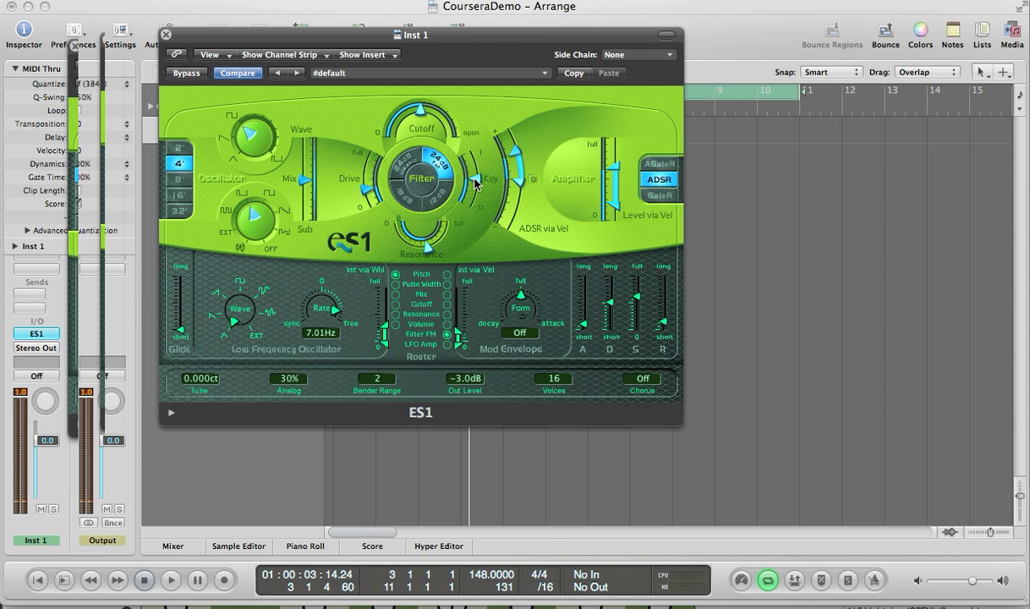
pyautogui.moveTo(473, 179); pyautogui.dragTo(471, 177)
pyautogui.moveTo(249, 317); pyautogui.dragTo(238, 320)
pyautogui.moveTo(216, 282)
pyautogui.mouseDown()
pyautogui.moveTo(228, 257)
pyautogui.moveTo(212, 293)
pyautogui.mouseUp()
# - Adjust the ES1 amplifier Level via Vel slider
pyautogui.moveTo(612, 210); pyautogui.dragTo(618, 148)
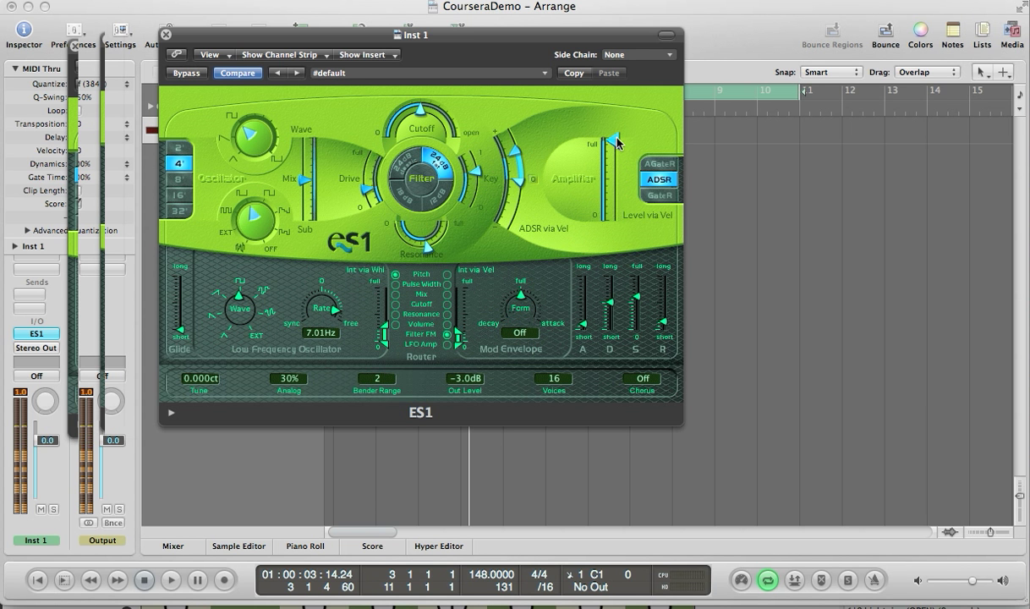
pyautogui.moveTo(616, 142); pyautogui.dragTo(619, 188)
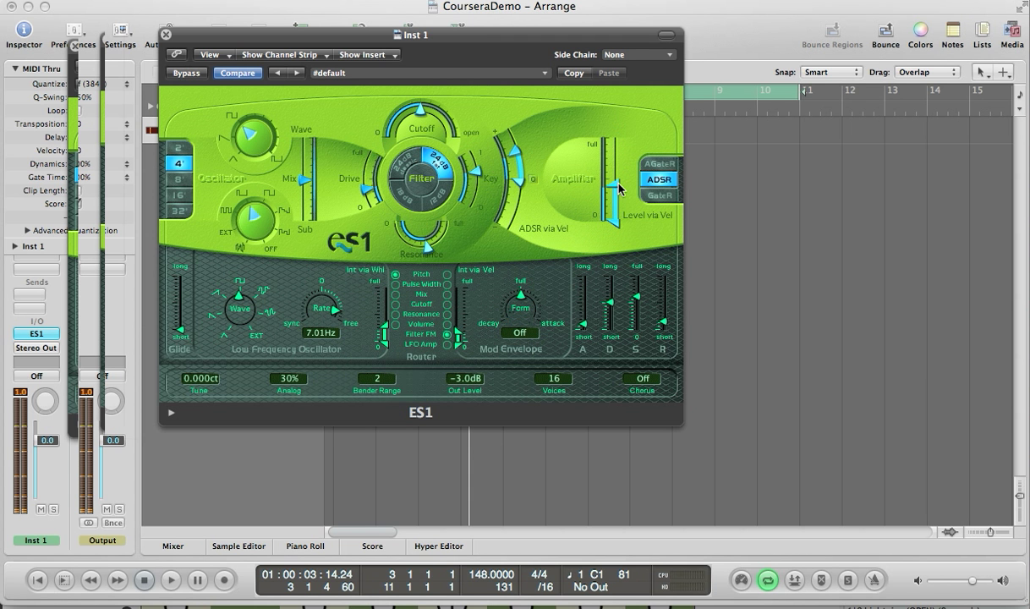
pyautogui.moveTo(618, 229); pyautogui.dragTo(628, 191)
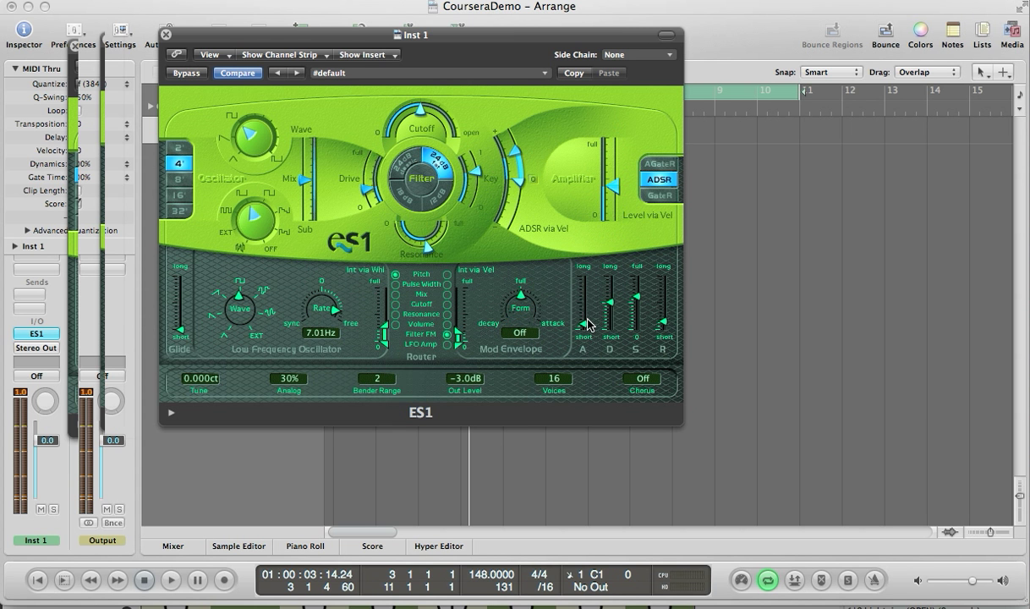
# - Adjust the ES1 ADSR envelope sliders and close the plug-in window
pyautogui.moveTo(581, 316); pyautogui.dragTo(666, 303)
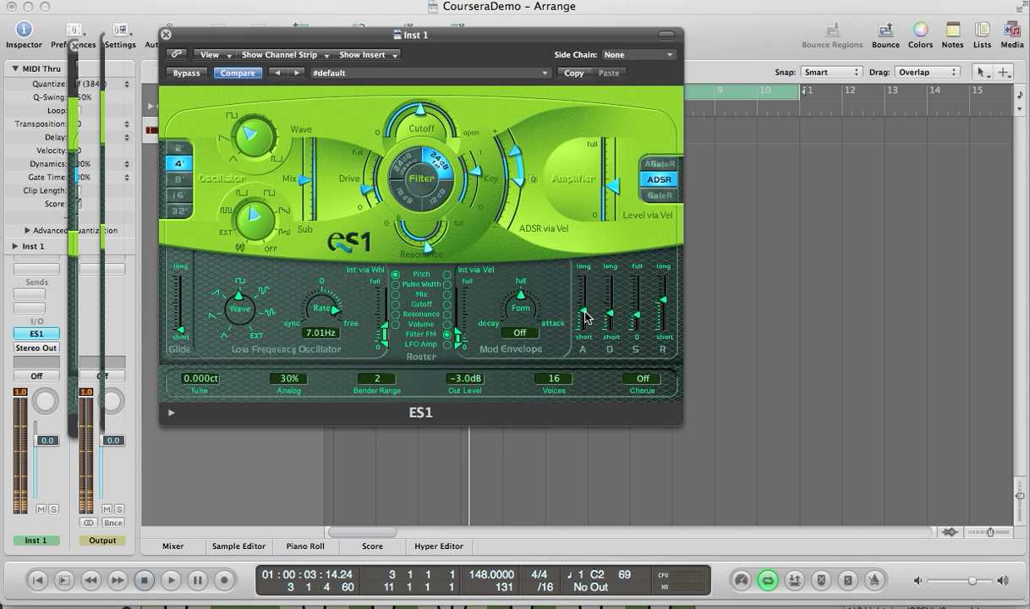
pyautogui.moveTo(585, 316); pyautogui.dragTo(580, 333)
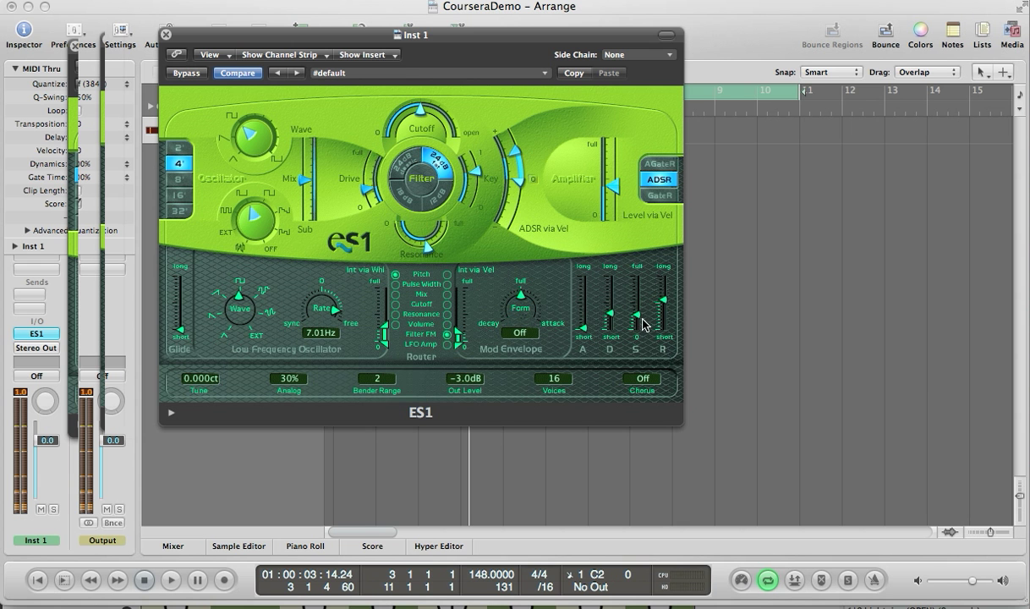
pyautogui.moveTo(635, 319); pyautogui.dragTo(636, 302)
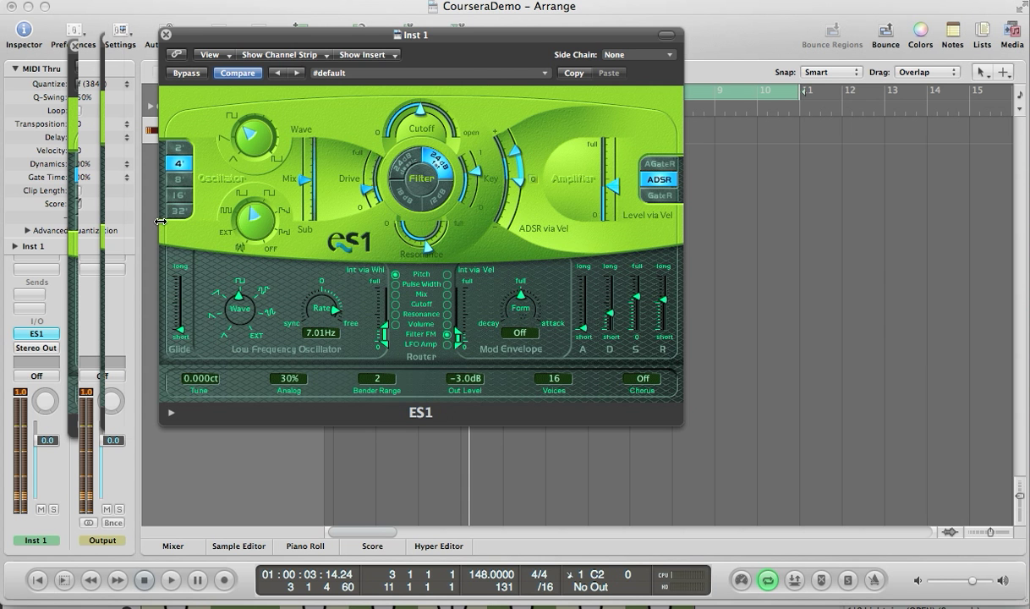
pyautogui.click(166, 35)
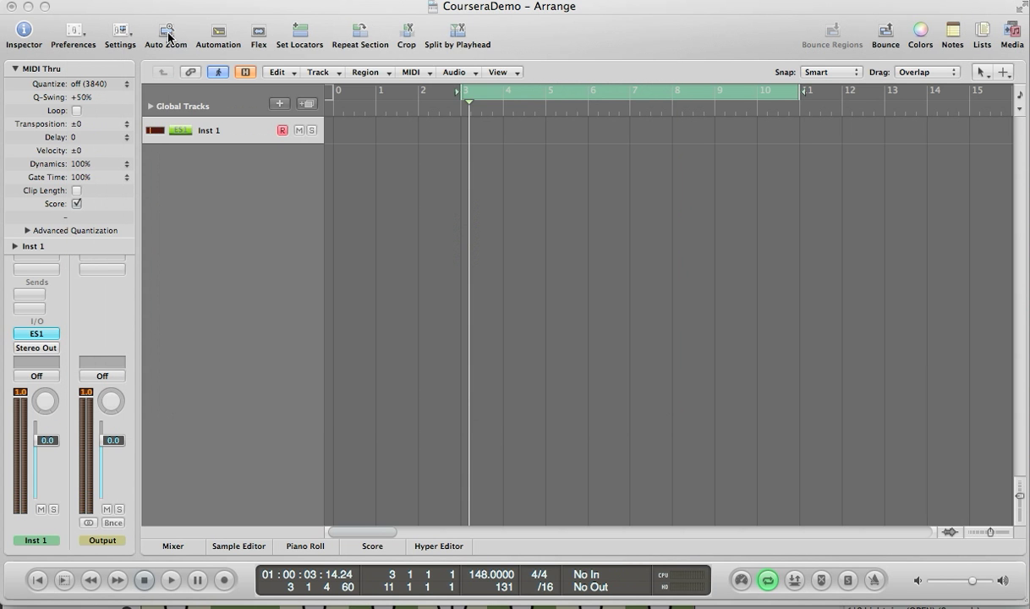
# - Replace the instrument with ES2 (Synthesizer 2) and adjust its oscillator mix triangle
pyautogui.click(24, 336)
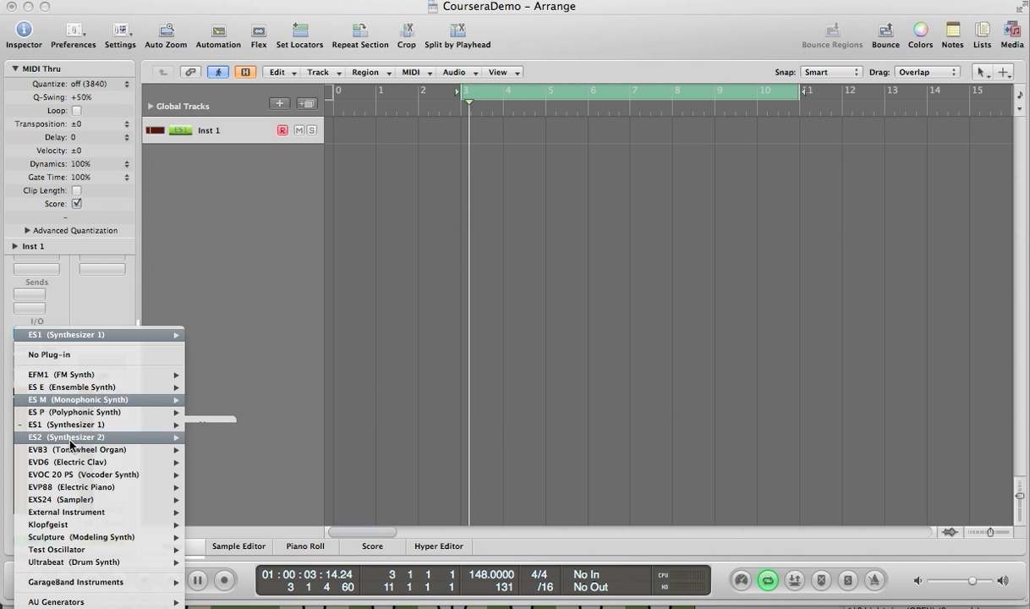
pyautogui.moveTo(71, 438)
pyautogui.click(210, 437)
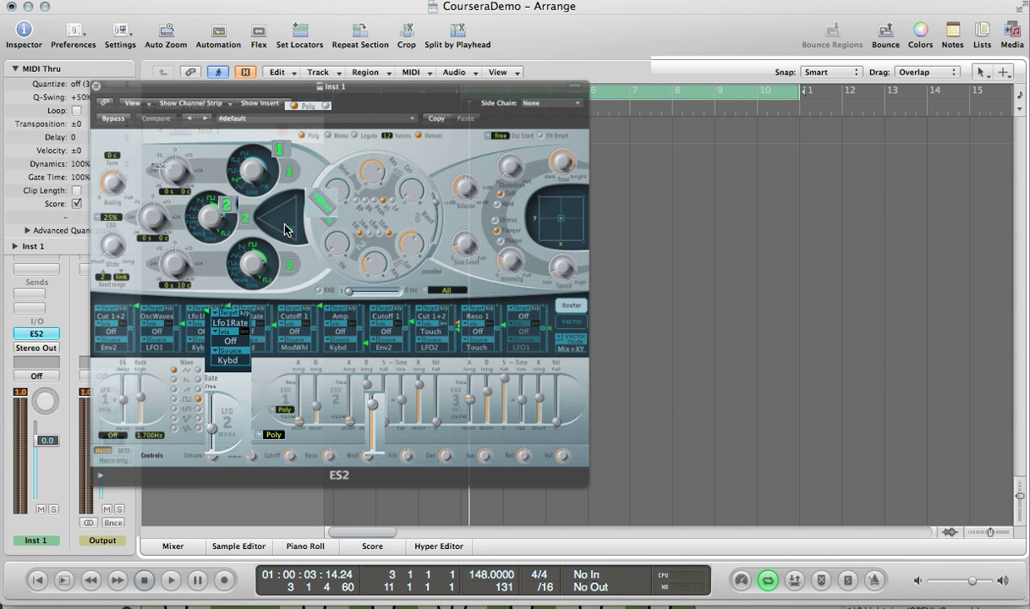
pyautogui.moveTo(282, 224); pyautogui.dragTo(272, 203)
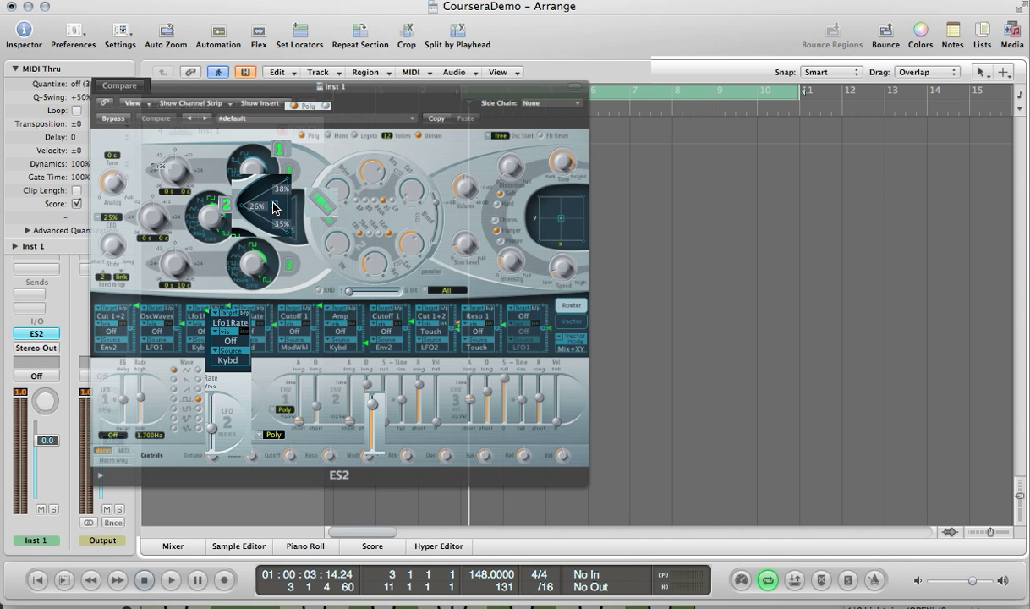
# - Reposition the ES2 oscillator mix point in the triangle and adjust the filter knobs, setting Blend to about 0.186
pyautogui.moveTo(272, 205); pyautogui.dragTo(301, 167)
pyautogui.moveTo(305, 163); pyautogui.dragTo(272, 213)
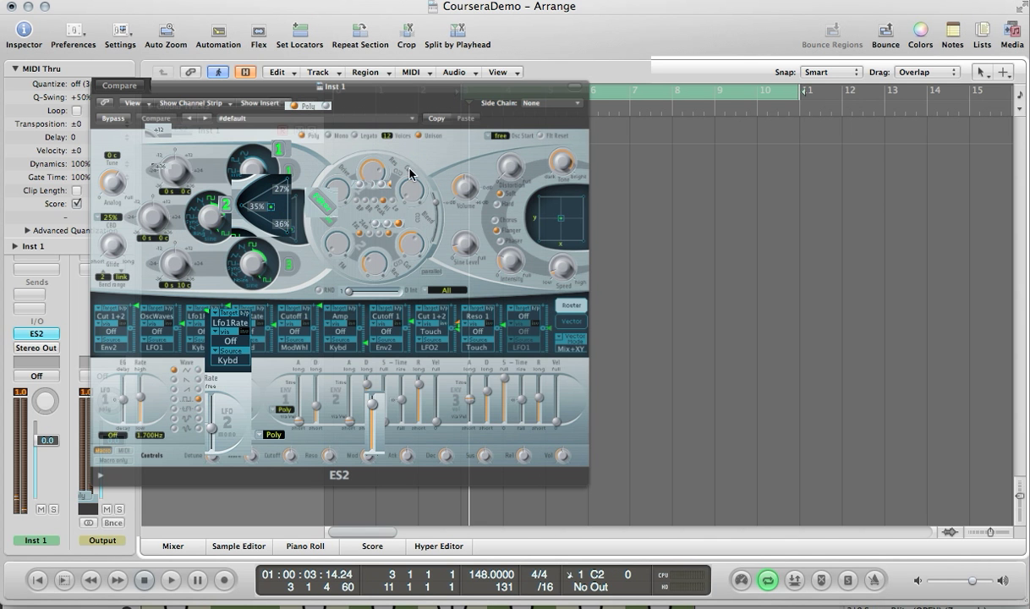
pyautogui.moveTo(426, 180); pyautogui.dragTo(404, 152)
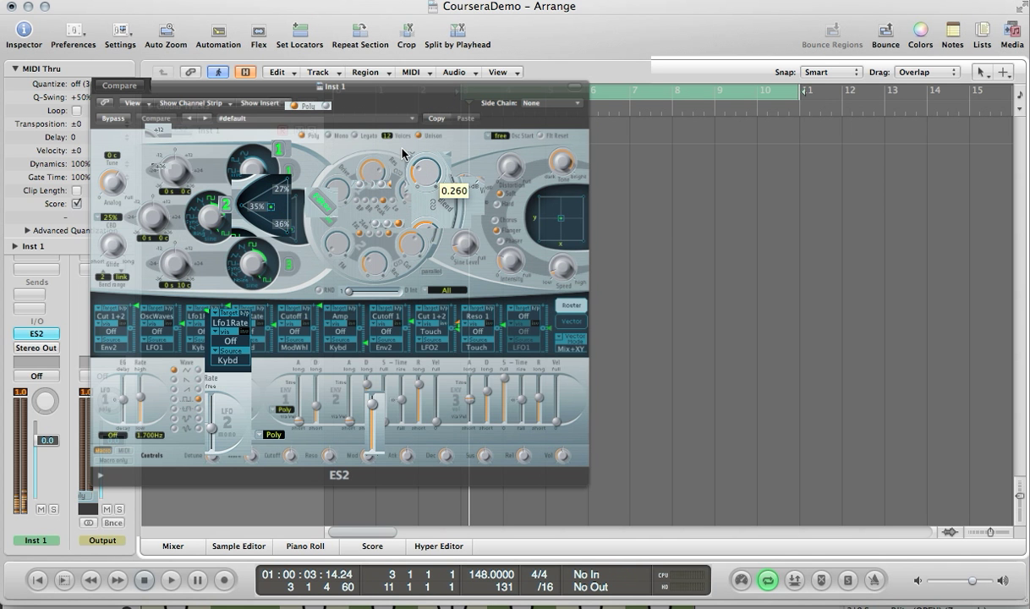
pyautogui.click(435, 106)
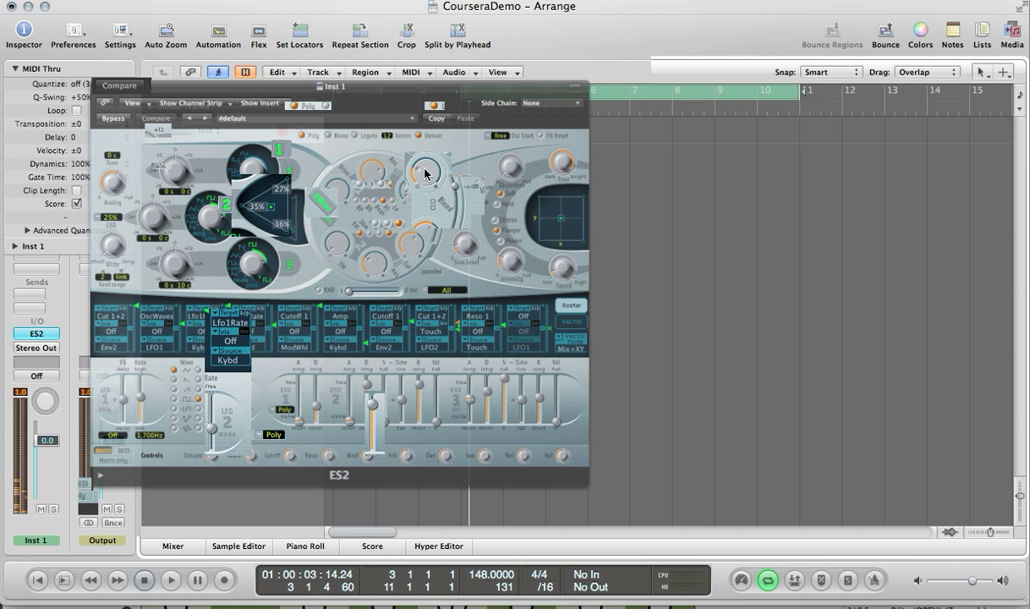
pyautogui.moveTo(425, 173); pyautogui.dragTo(447, 180)
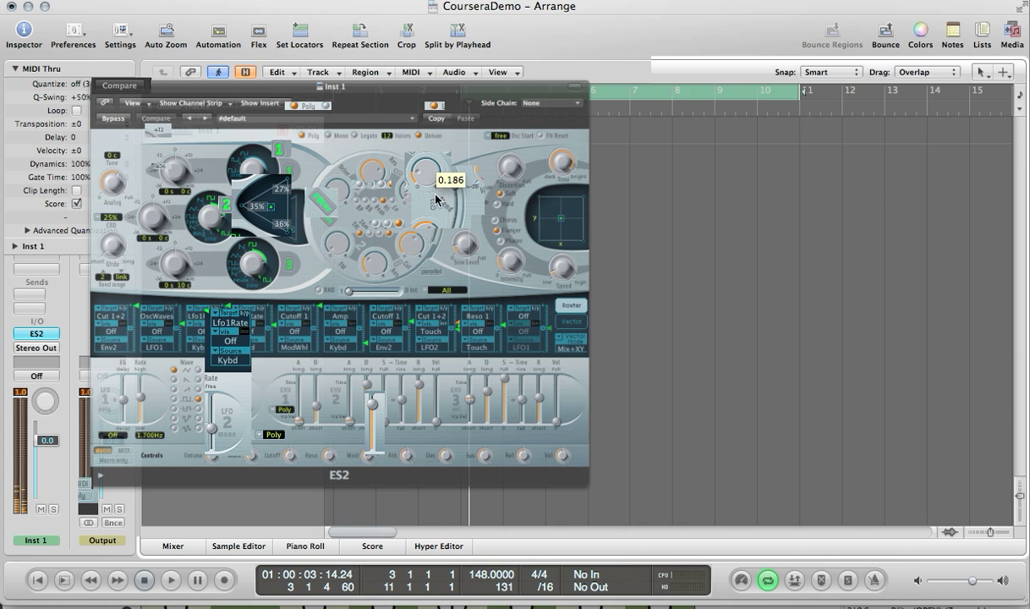
pyautogui.moveTo(399, 235); pyautogui.dragTo(383, 254)
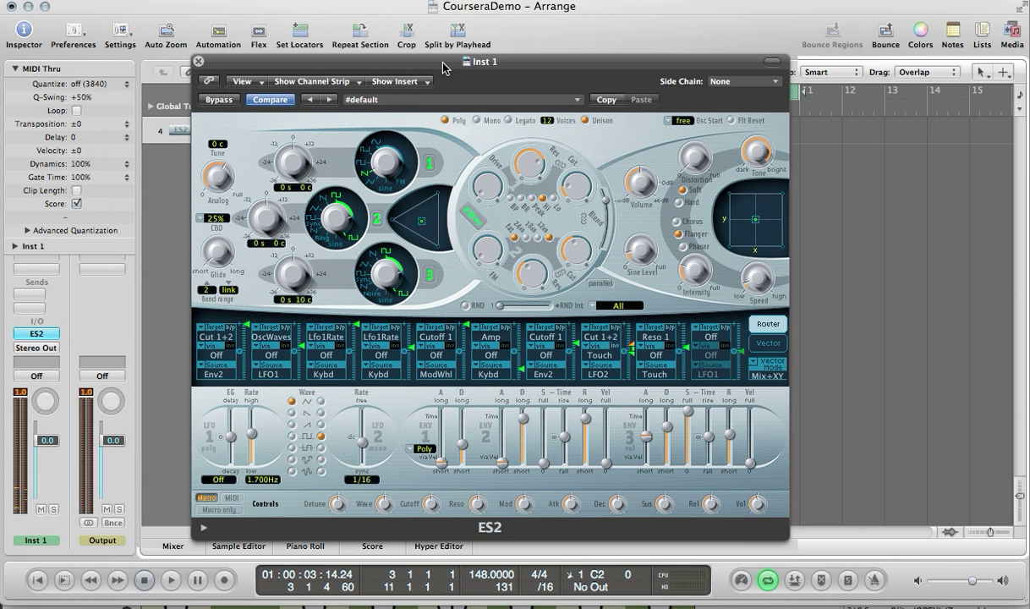
# - Try several different waveforms for the ES2 LFO 1
pyautogui.moveTo(443, 68); pyautogui.dragTo(448, 59)
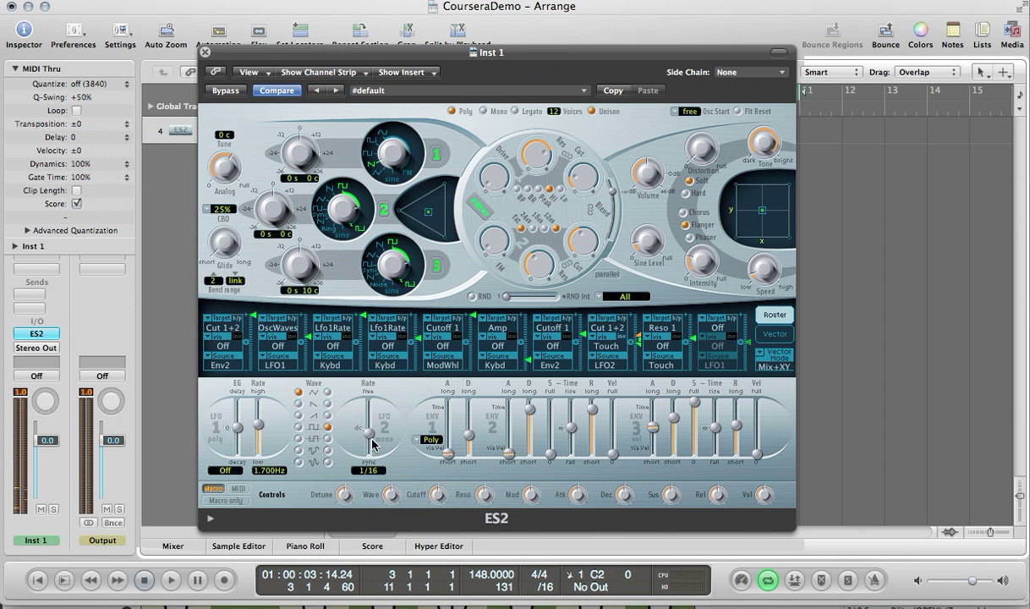
pyautogui.click(297, 404)
pyautogui.click(298, 428)
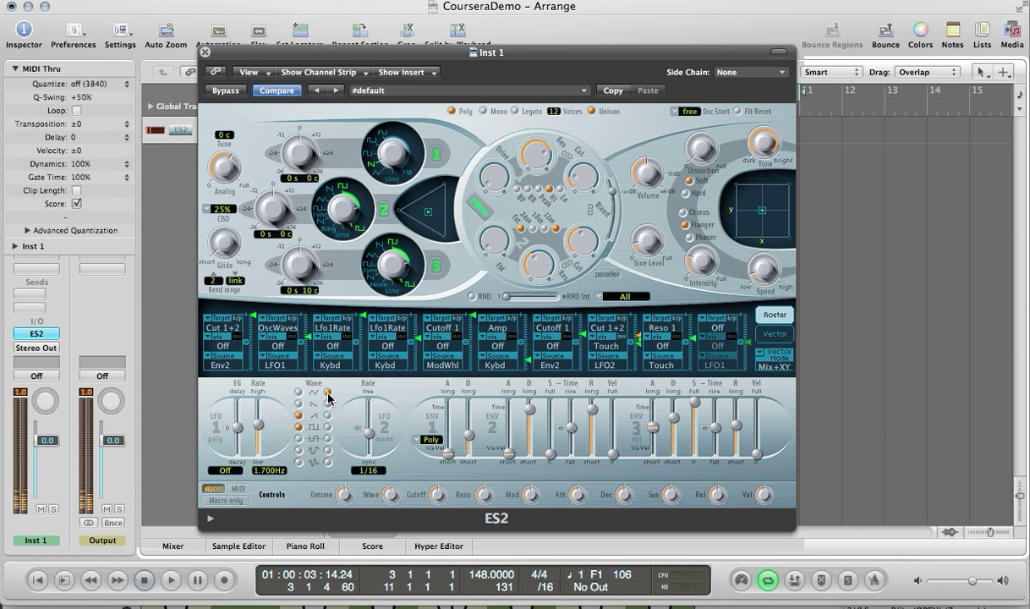
pyautogui.click(301, 451)
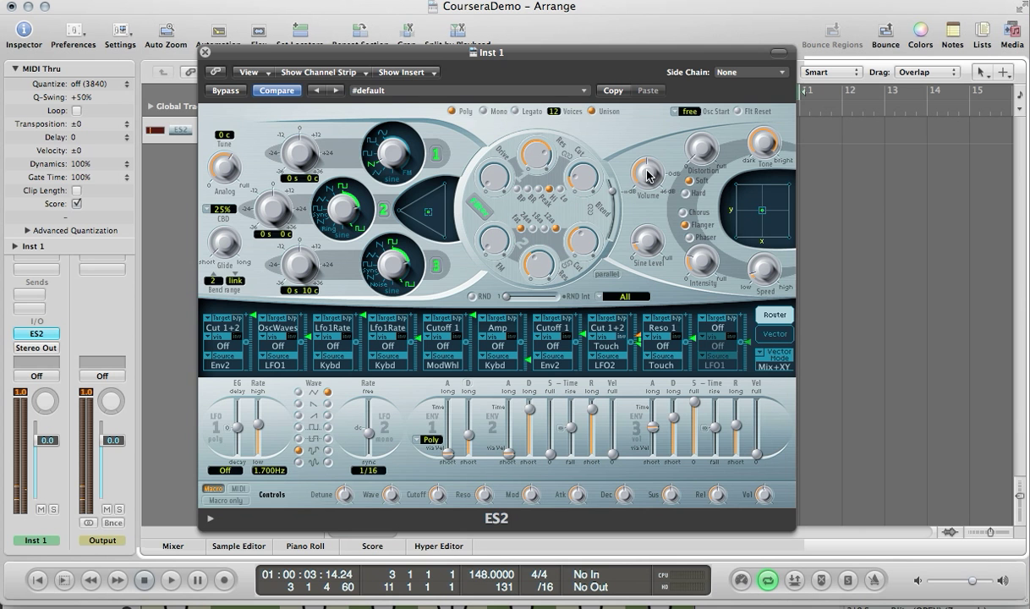
# - Lower the ES2 output Volume to about -11.5 dB and close the plug-in window
pyautogui.moveTo(647, 176); pyautogui.dragTo(651, 161)
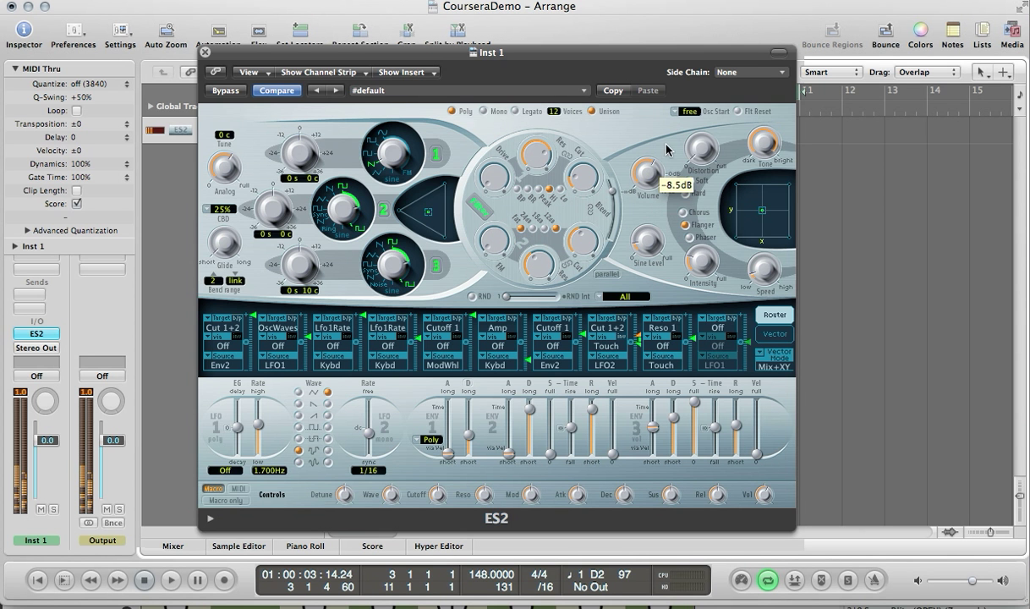
pyautogui.moveTo(665, 149); pyautogui.dragTo(645, 188)
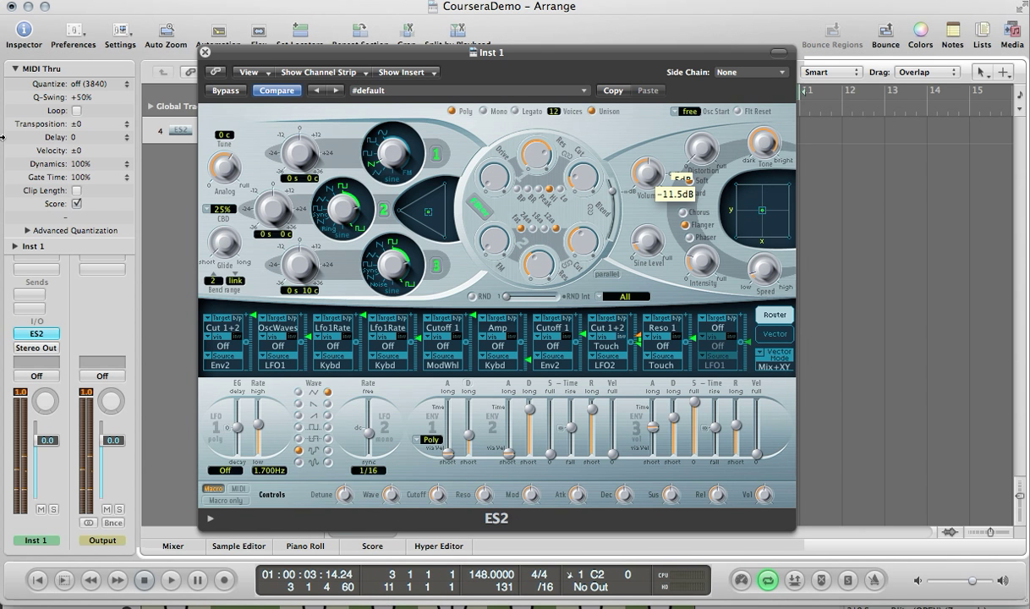
pyautogui.click(44, 334)
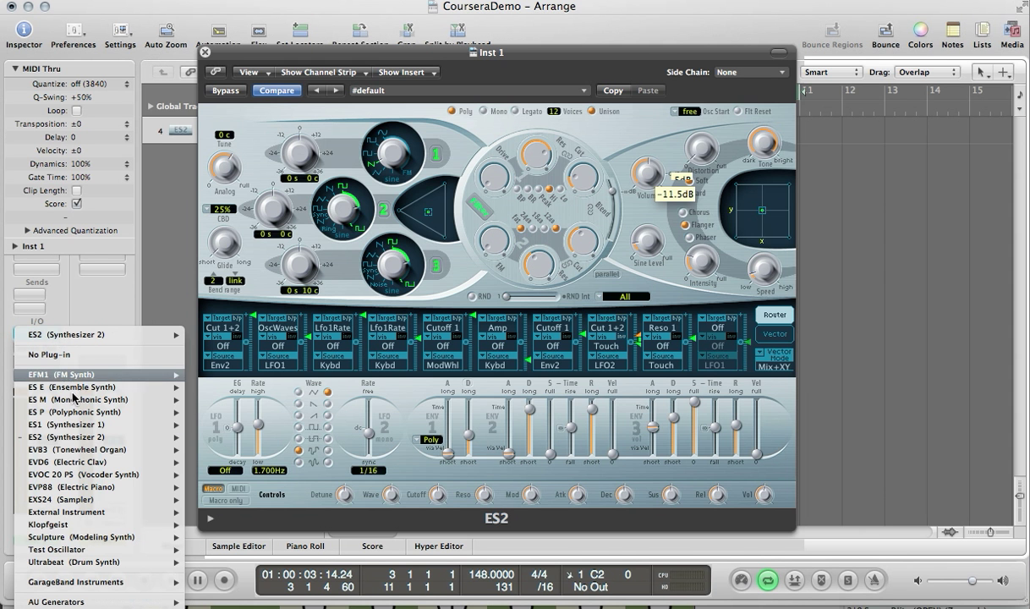
pyautogui.click(88, 309)
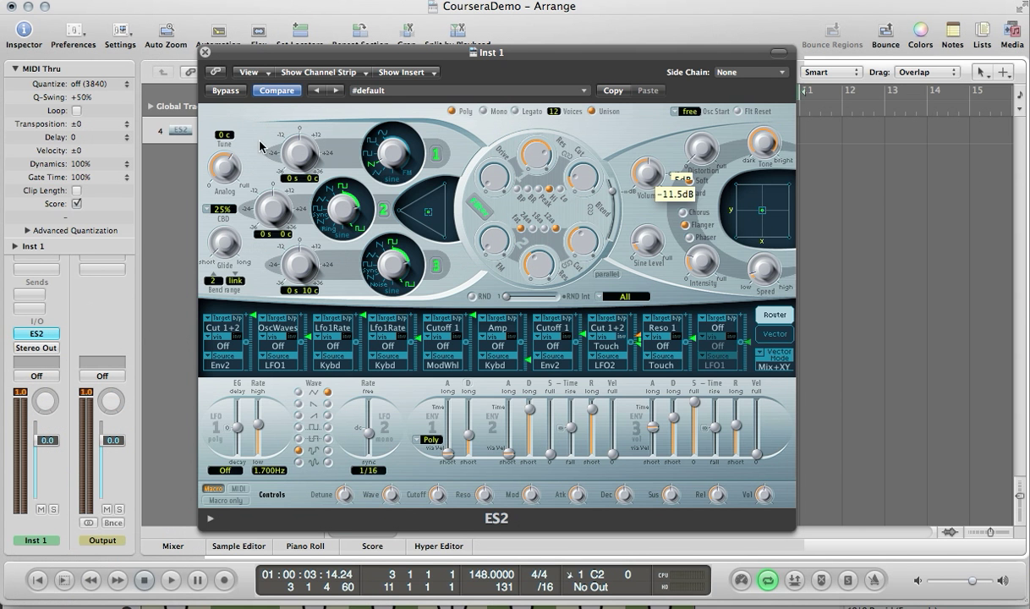
pyautogui.click(205, 53)
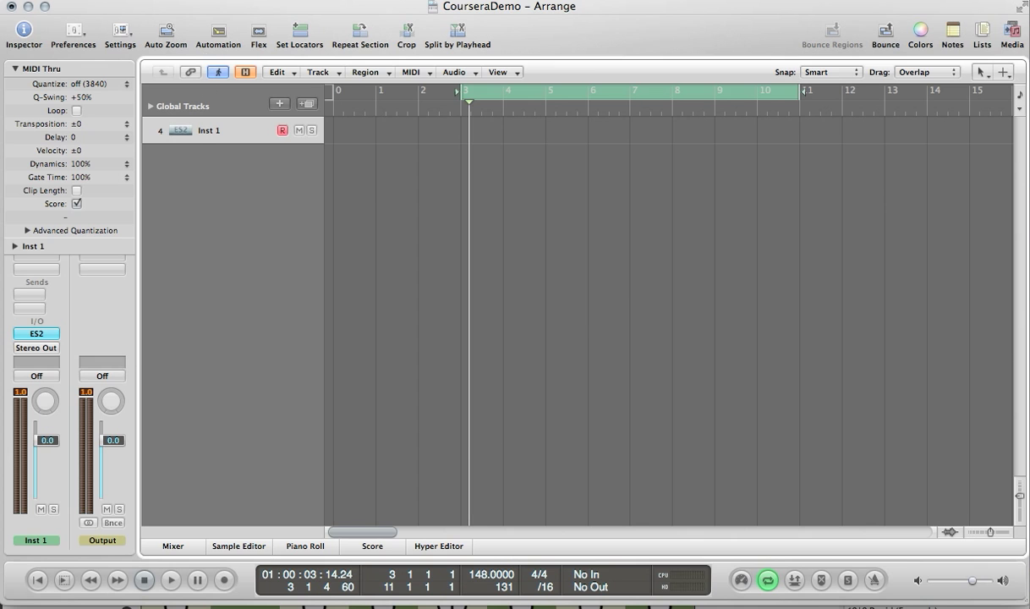